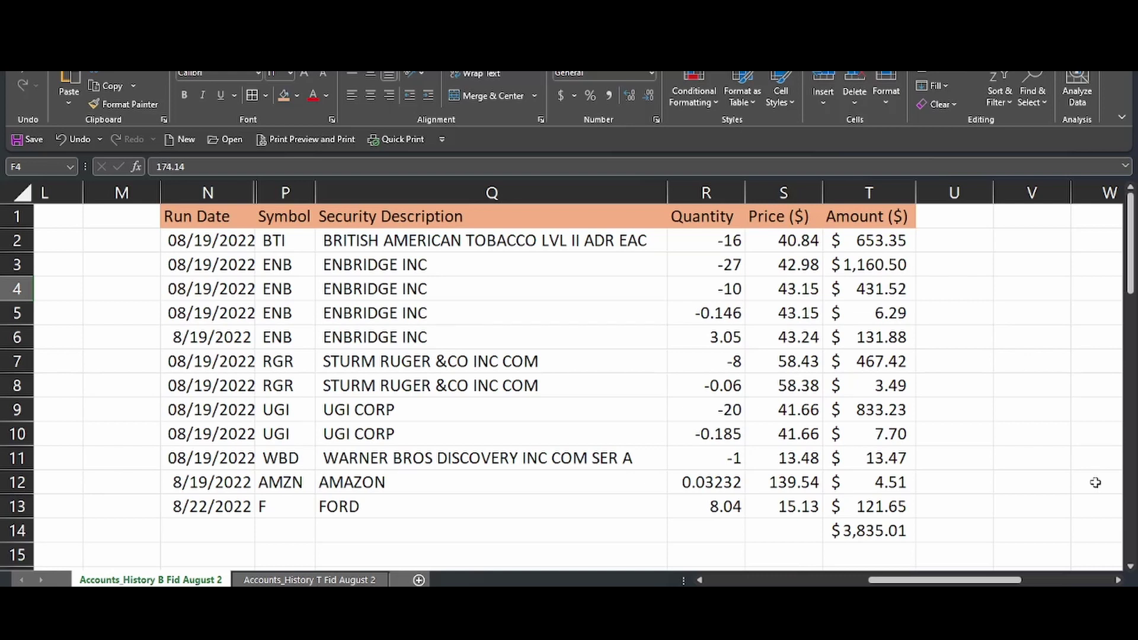
{"action": "left_click_drag", "start_coordinate": [706, 264], "coordinate": [705, 337]}
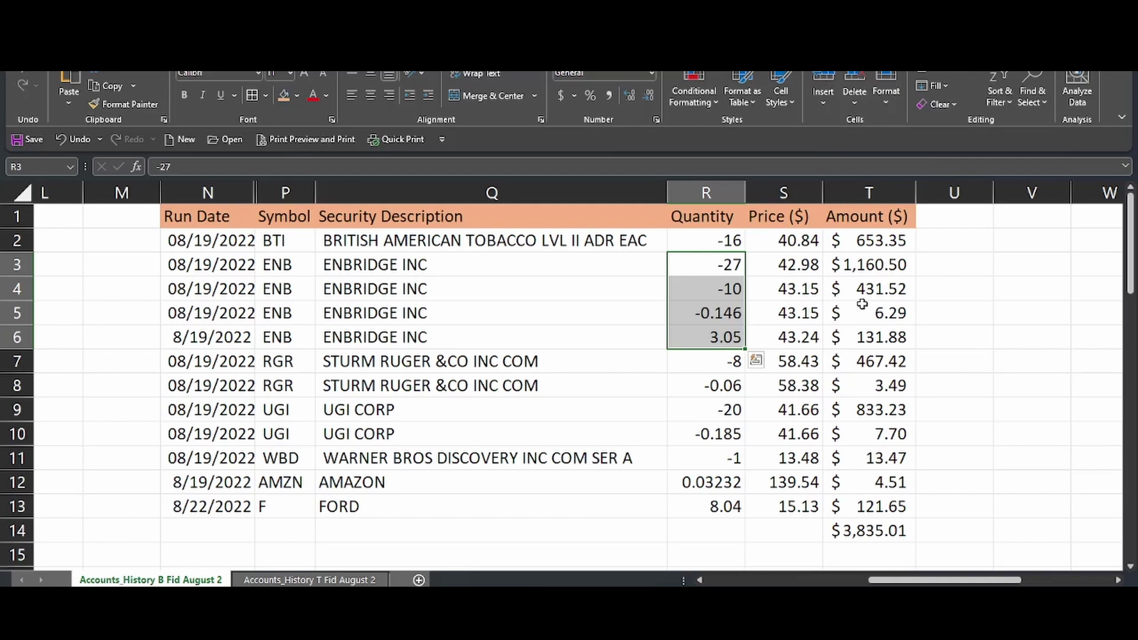
{"action": "left_click_drag", "start_coordinate": [704, 369], "coordinate": [694, 382]}
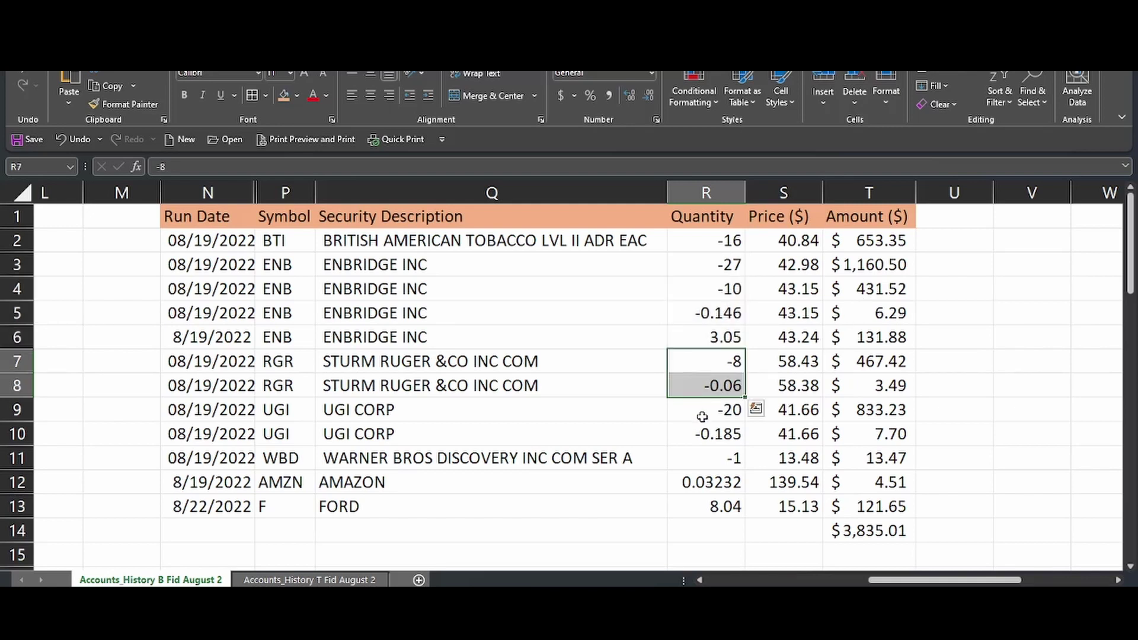
{"action": "left_click_drag", "start_coordinate": [686, 414], "coordinate": [690, 435]}
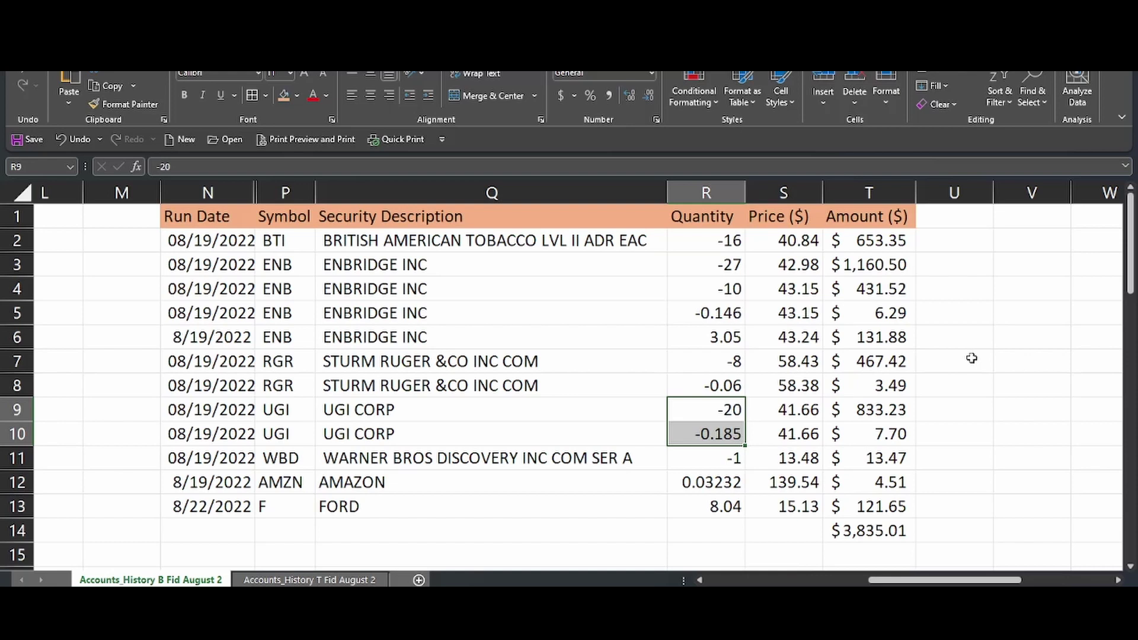
{"action": "key", "text": "Down"}
{"action": "key", "text": "Down"}
{"action": "key", "text": "Down"}
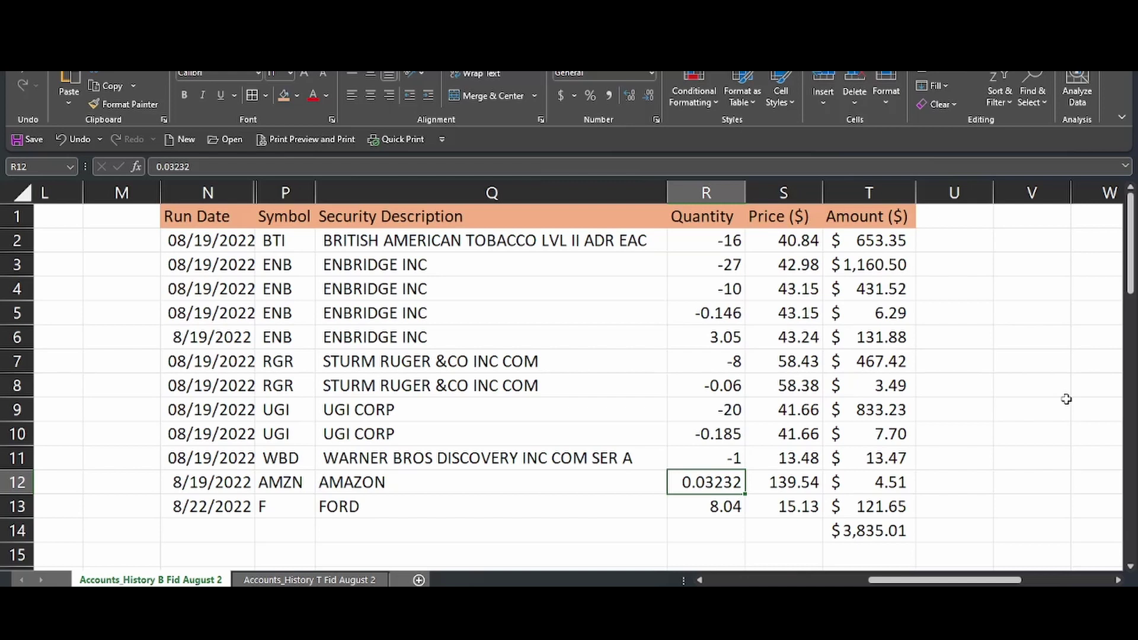
{"action": "left_click", "coordinate": [885, 526]}
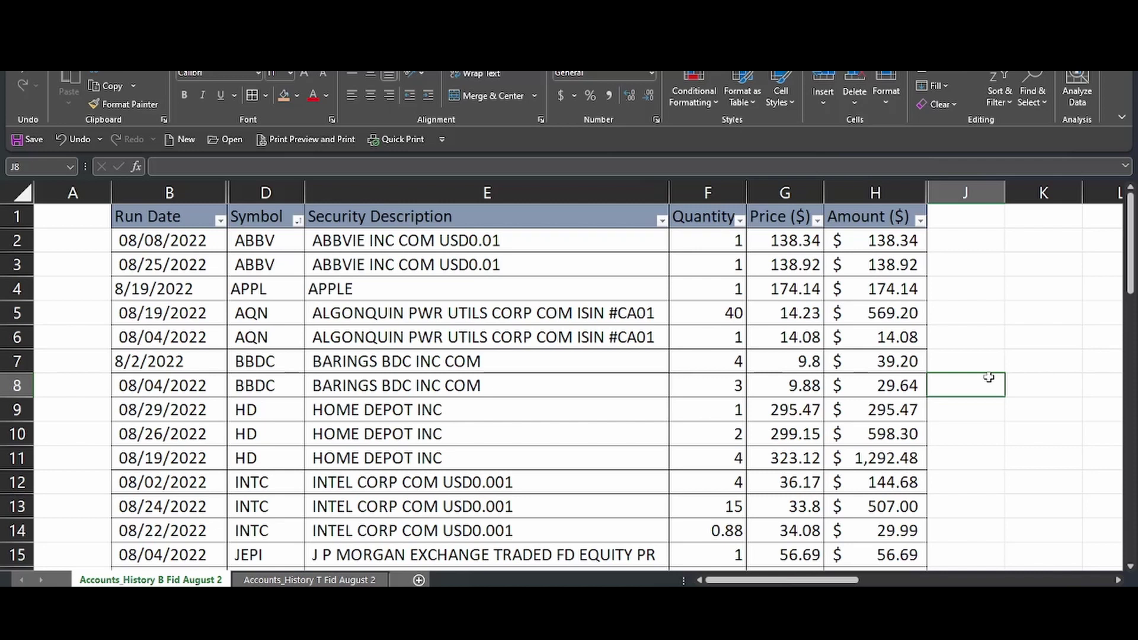
Paste in the APPL purchase row: 8/19/2022, 1 share at 174.14, totalling $174.14
{"action": "key", "text": "Up"}
{"action": "key", "text": "Up"}
{"action": "key", "text": "Up"}
{"action": "key", "text": "Up"}
{"action": "key", "text": "Left"}
{"action": "key", "text": "Left"}
{"action": "key", "text": "Left"}
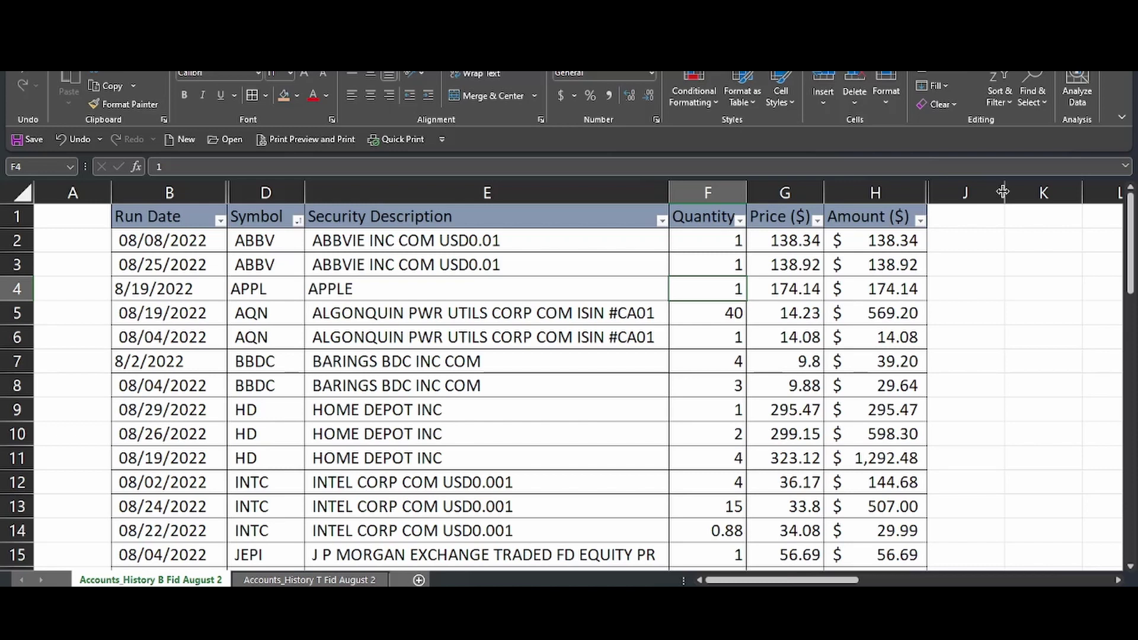
{"action": "left_click_drag", "start_coordinate": [711, 240], "coordinate": [711, 261]}
{"action": "type", "text": "1 1"}
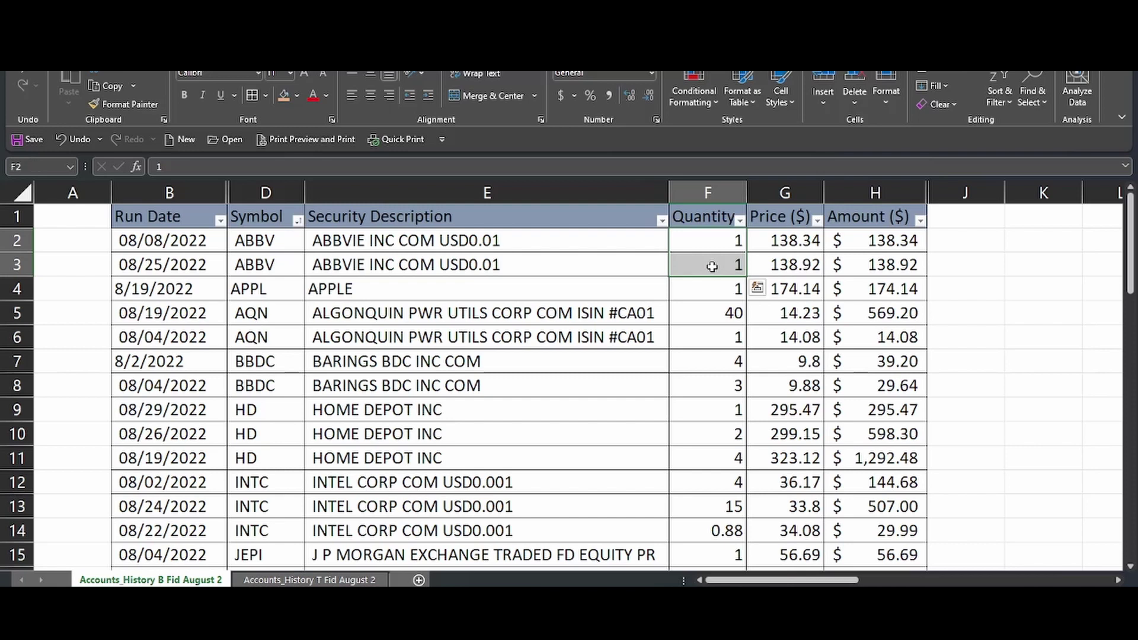
{"action": "left_click", "coordinate": [699, 285]}
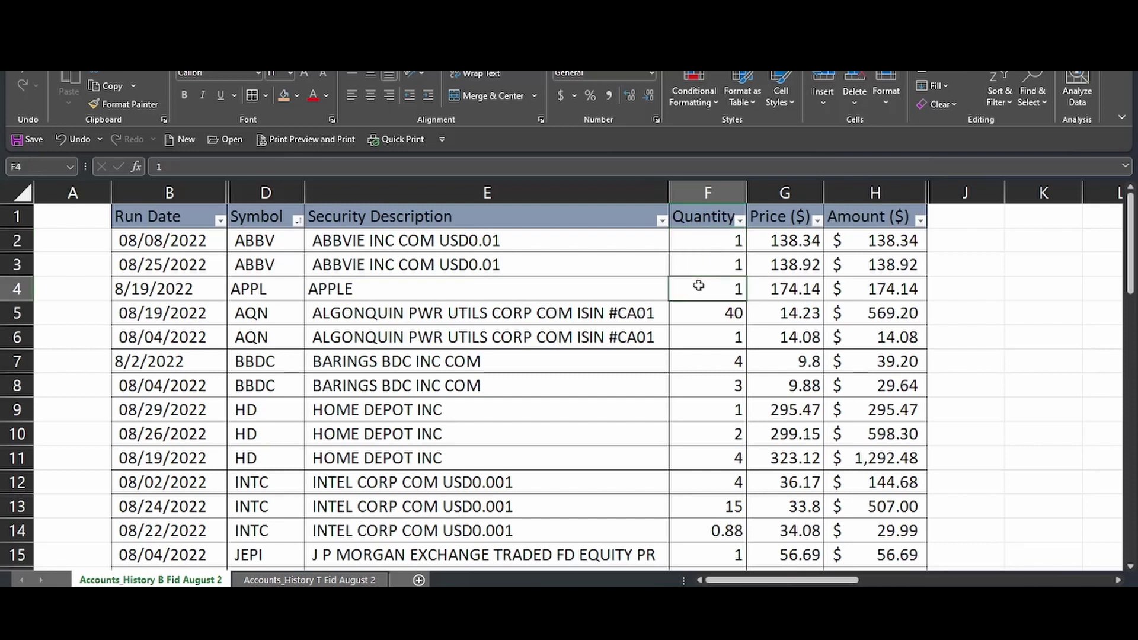
{"action": "left_click", "coordinate": [775, 288]}
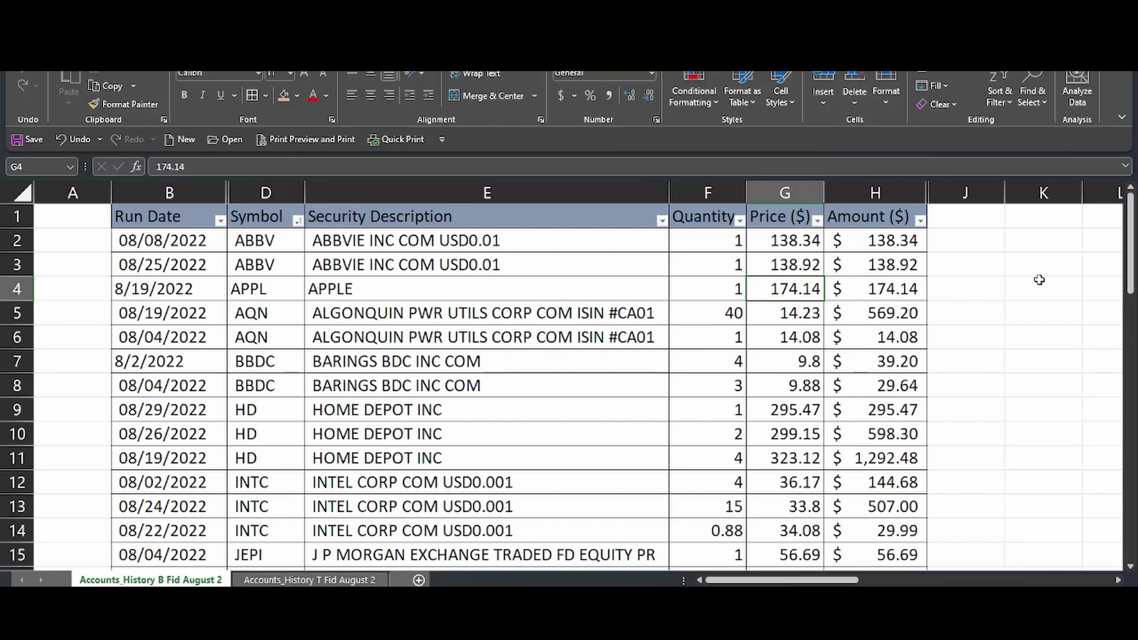
{"action": "left_click_drag", "start_coordinate": [710, 309], "coordinate": [711, 332]}
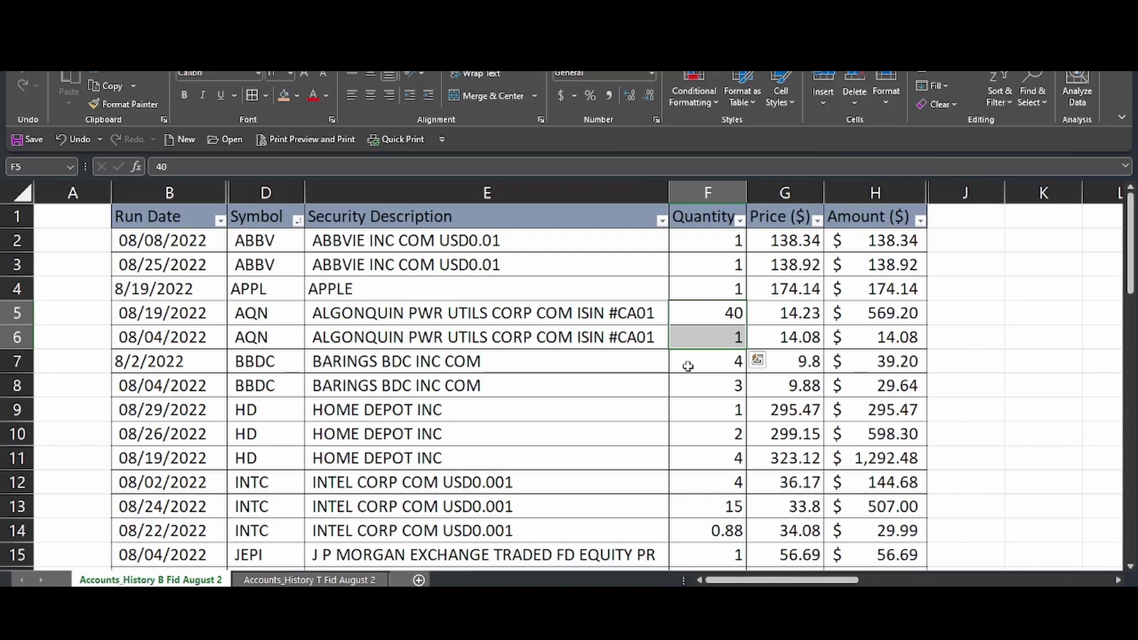
{"action": "left_click_drag", "start_coordinate": [700, 359], "coordinate": [700, 381]}
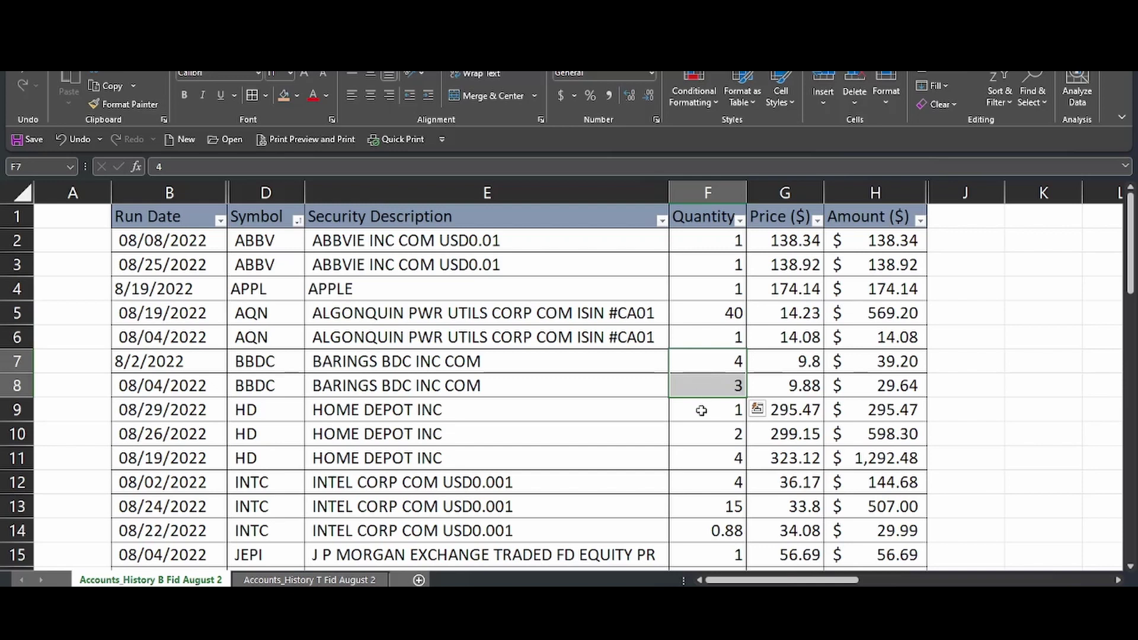
{"action": "left_click_drag", "start_coordinate": [701, 407], "coordinate": [705, 461]}
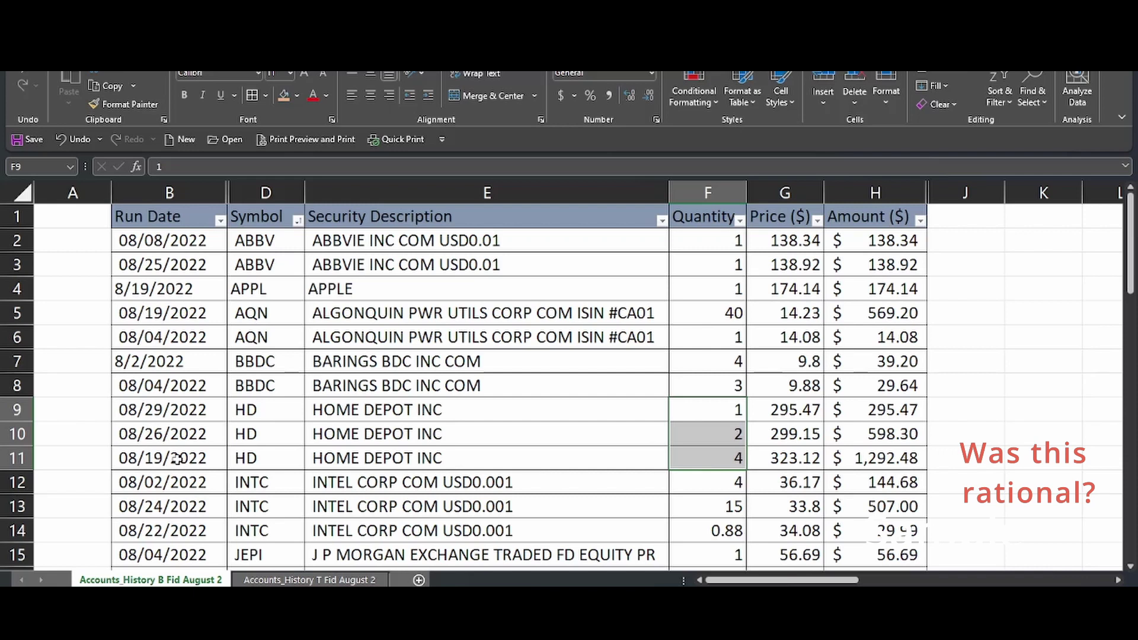
{"action": "left_click", "coordinate": [813, 460]}
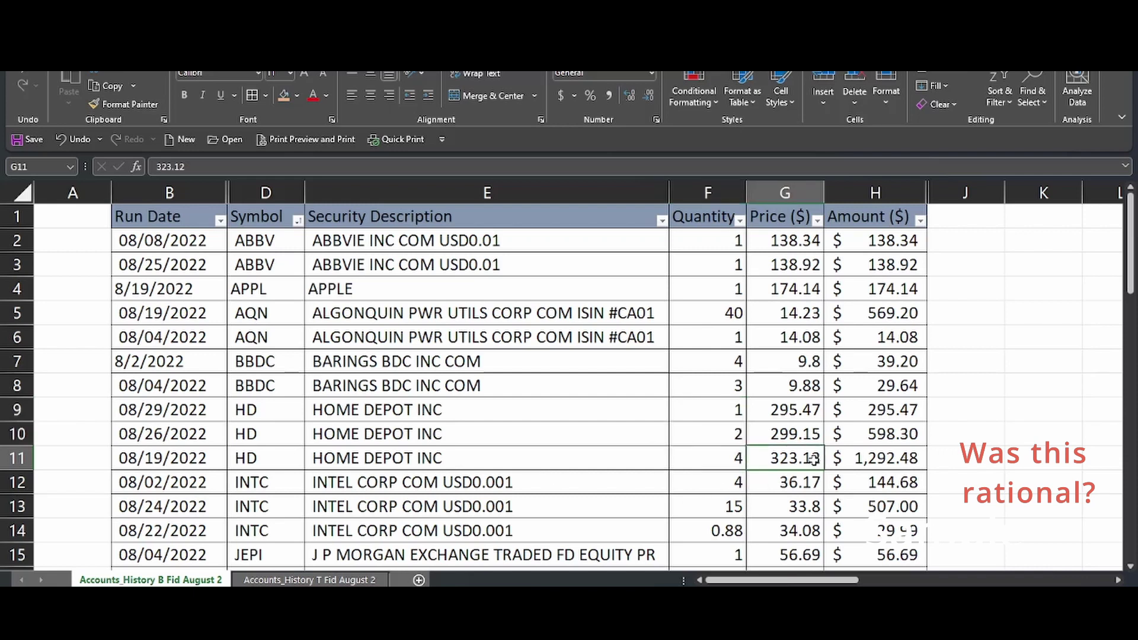
{"action": "left_click", "coordinate": [812, 435]}
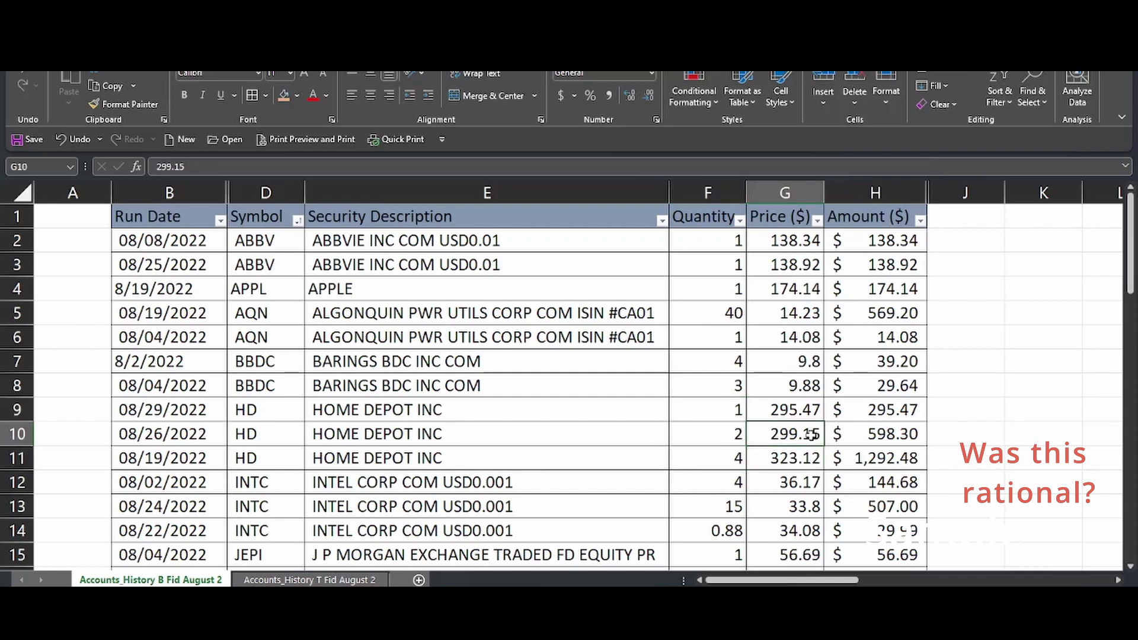
{"action": "left_click", "coordinate": [810, 409]}
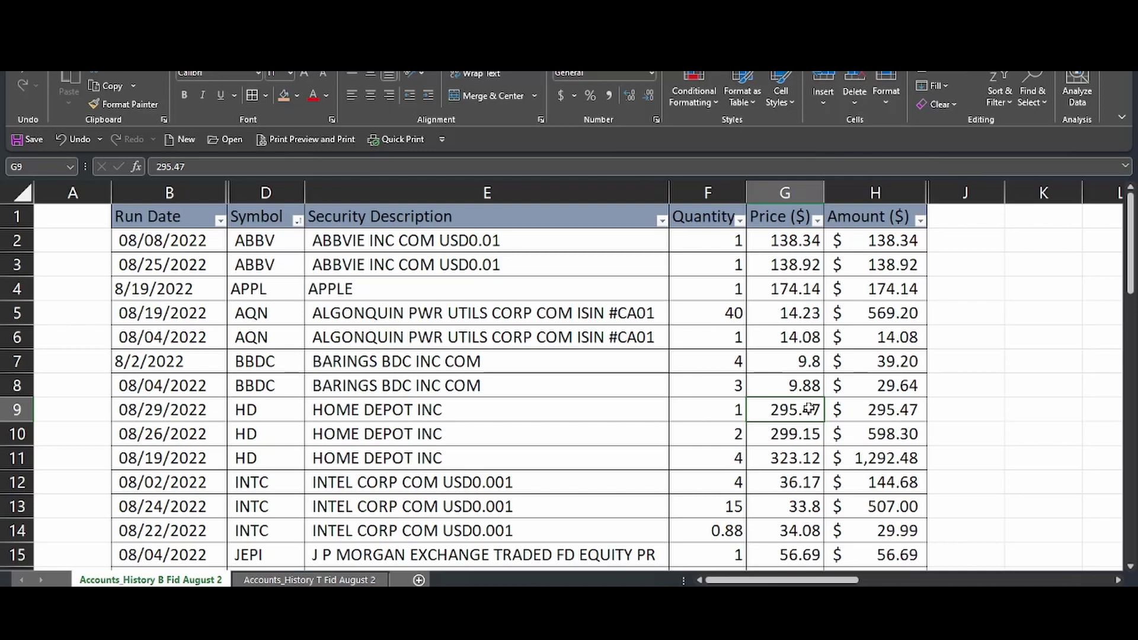
{"action": "scroll", "coordinate": [809, 409], "scroll_direction": "down", "scroll_amount": 2}
{"action": "left_click_drag", "start_coordinate": [706, 333], "coordinate": [707, 385]}
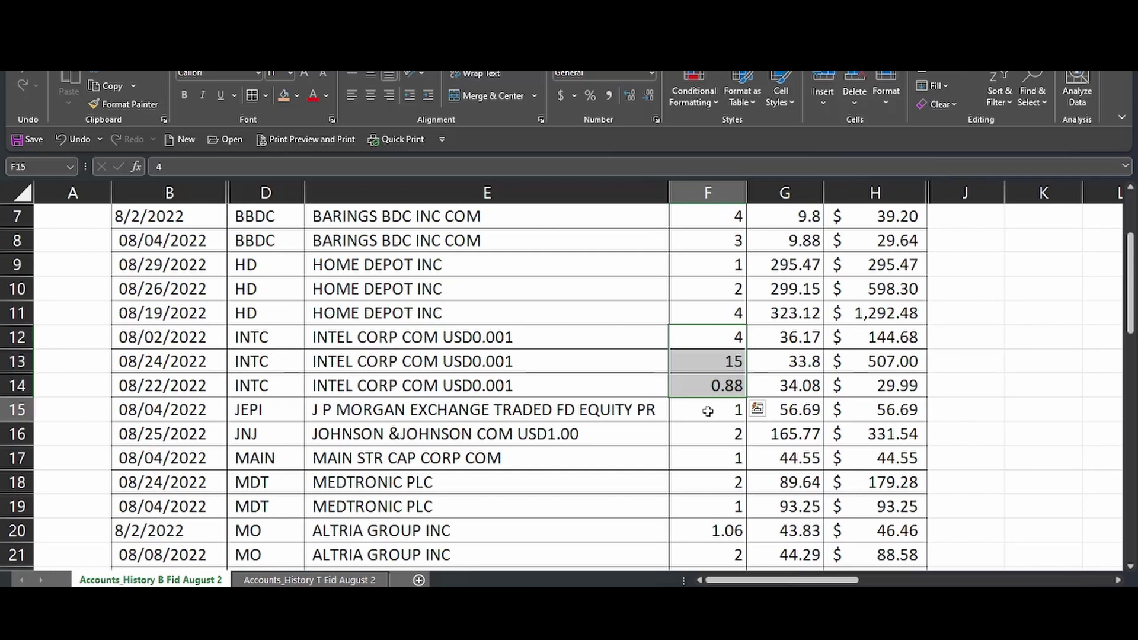
{"action": "left_click", "coordinate": [706, 407]}
{"action": "left_click", "coordinate": [702, 432]}
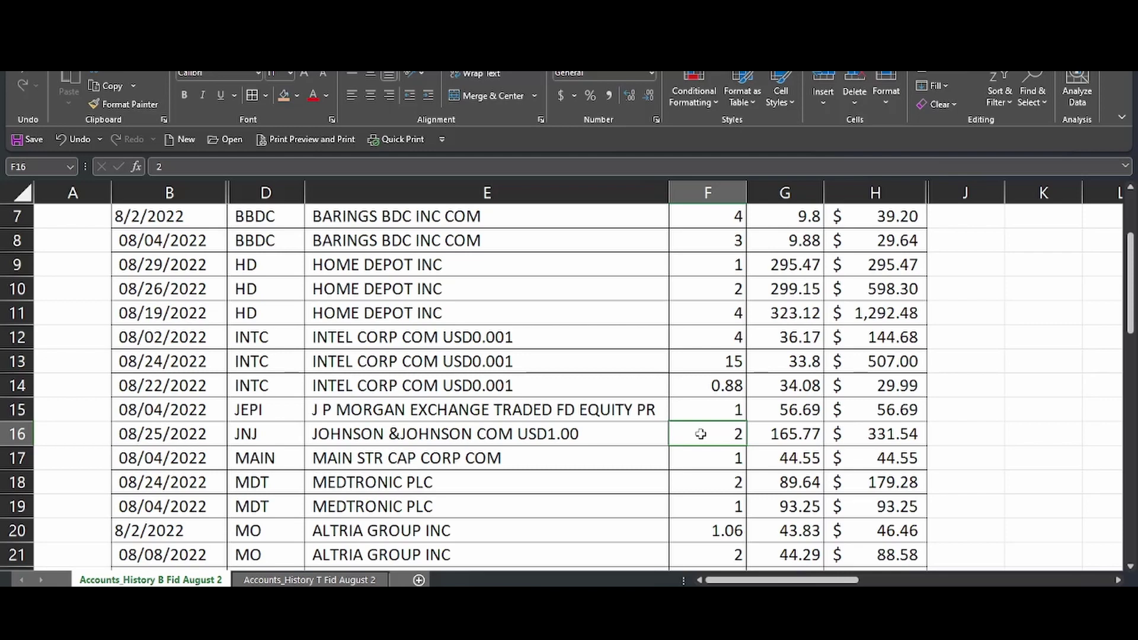
{"action": "left_click", "coordinate": [692, 460]}
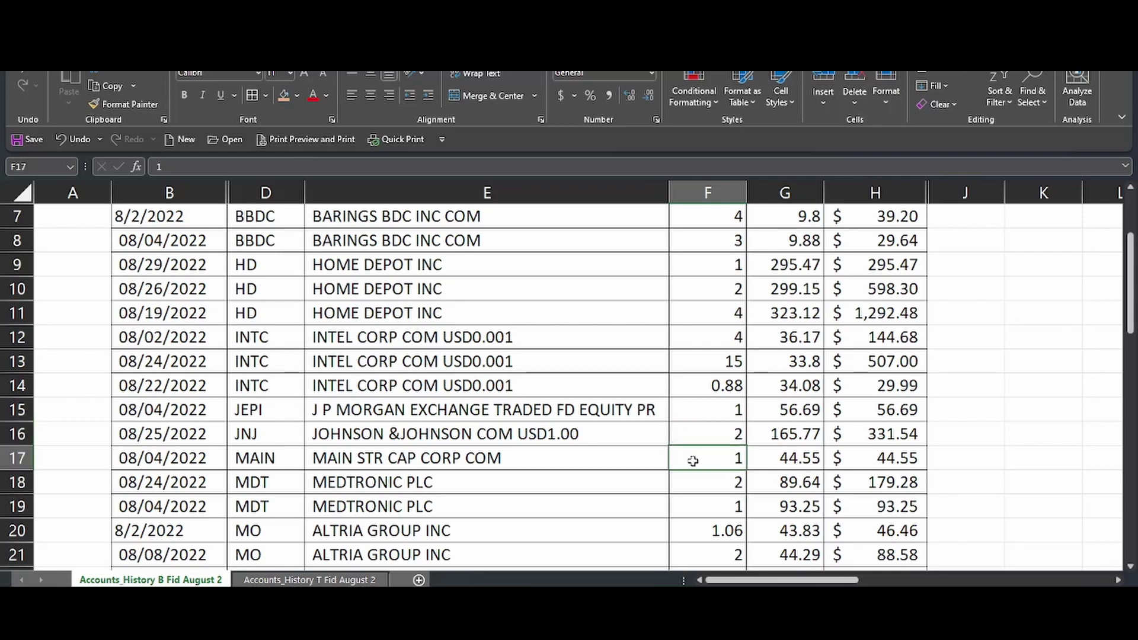
{"action": "scroll", "coordinate": [691, 460], "scroll_direction": "down", "scroll_amount": 2}
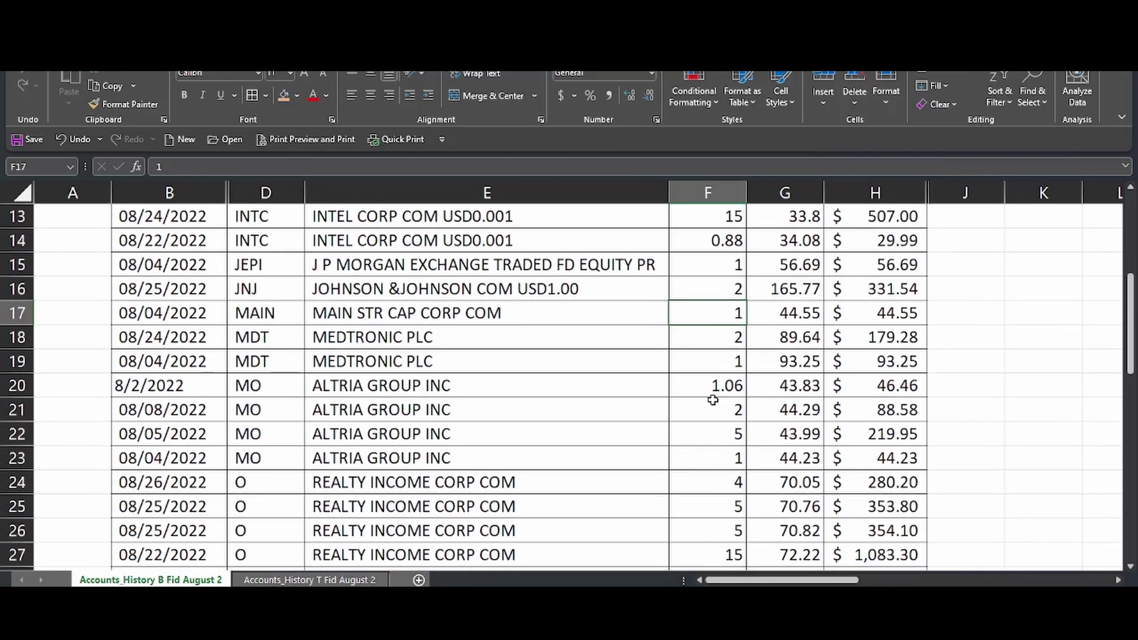
{"action": "left_click", "coordinate": [721, 348]}
{"action": "left_click_drag", "start_coordinate": [721, 349], "coordinate": [710, 456]}
{"action": "left_click", "coordinate": [714, 387]}
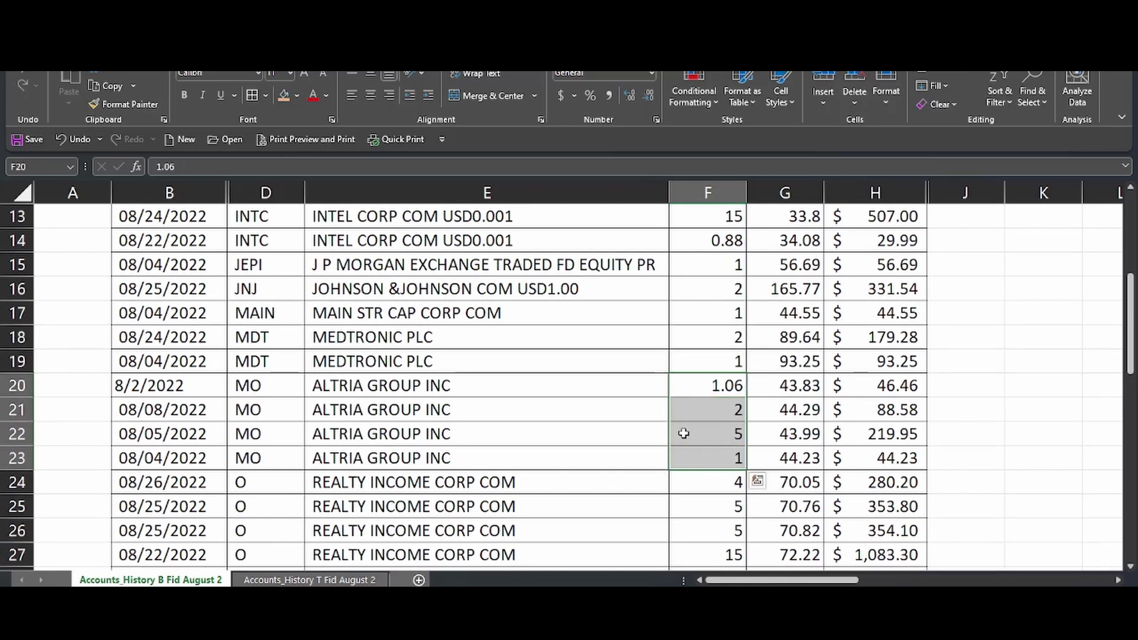
{"action": "scroll", "coordinate": [683, 434], "scroll_direction": "down", "scroll_amount": 3}
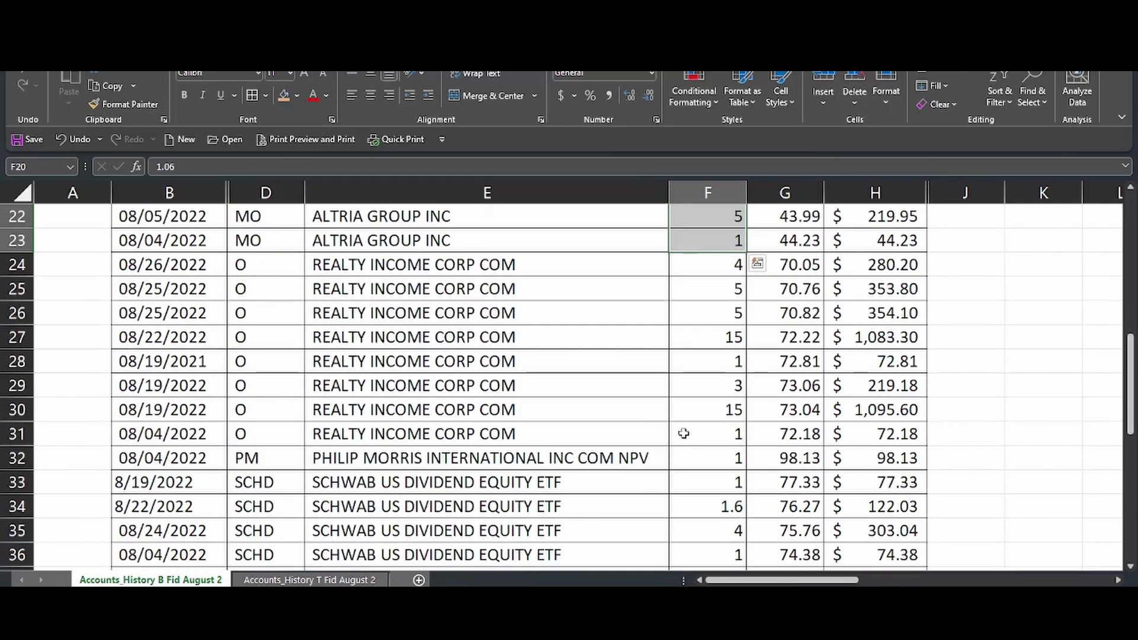
{"action": "left_click_drag", "start_coordinate": [708, 264], "coordinate": [717, 433]}
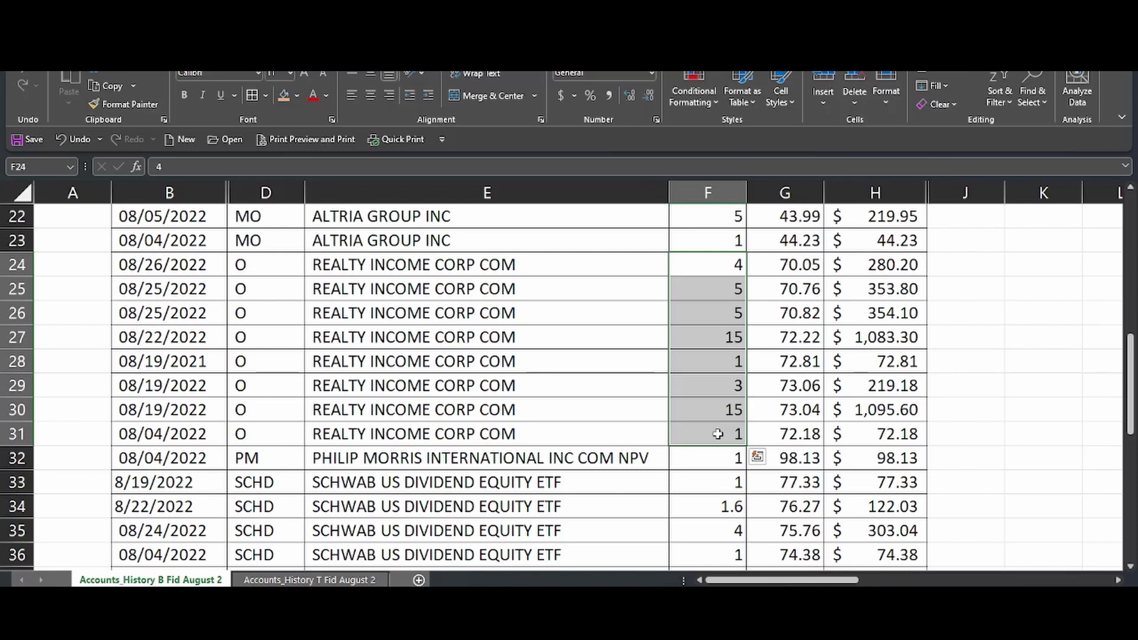
{"action": "left_click", "coordinate": [706, 458]}
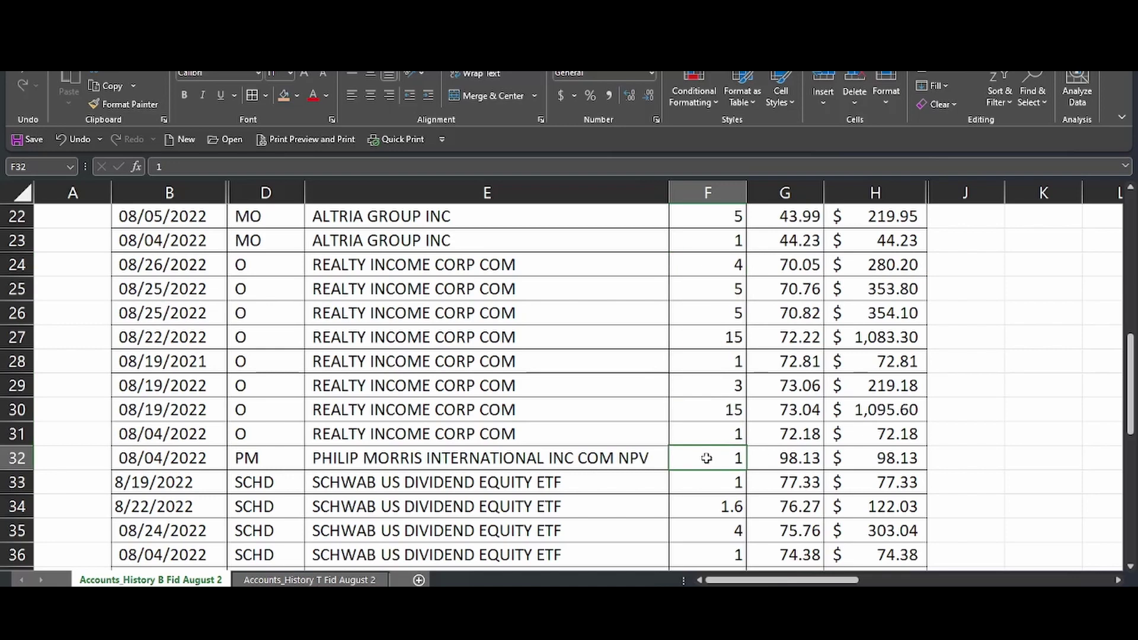
{"action": "left_click_drag", "start_coordinate": [699, 478], "coordinate": [734, 457]}
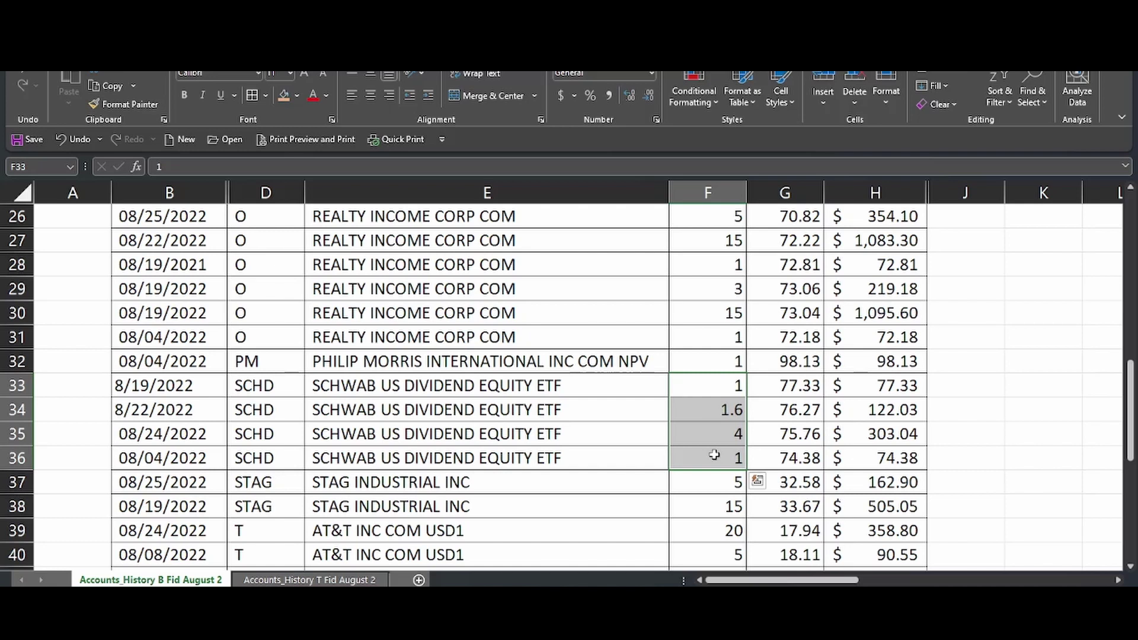
{"action": "left_click_drag", "start_coordinate": [718, 483], "coordinate": [720, 501]}
{"action": "scroll", "coordinate": [719, 500], "scroll_direction": "down", "scroll_amount": 2}
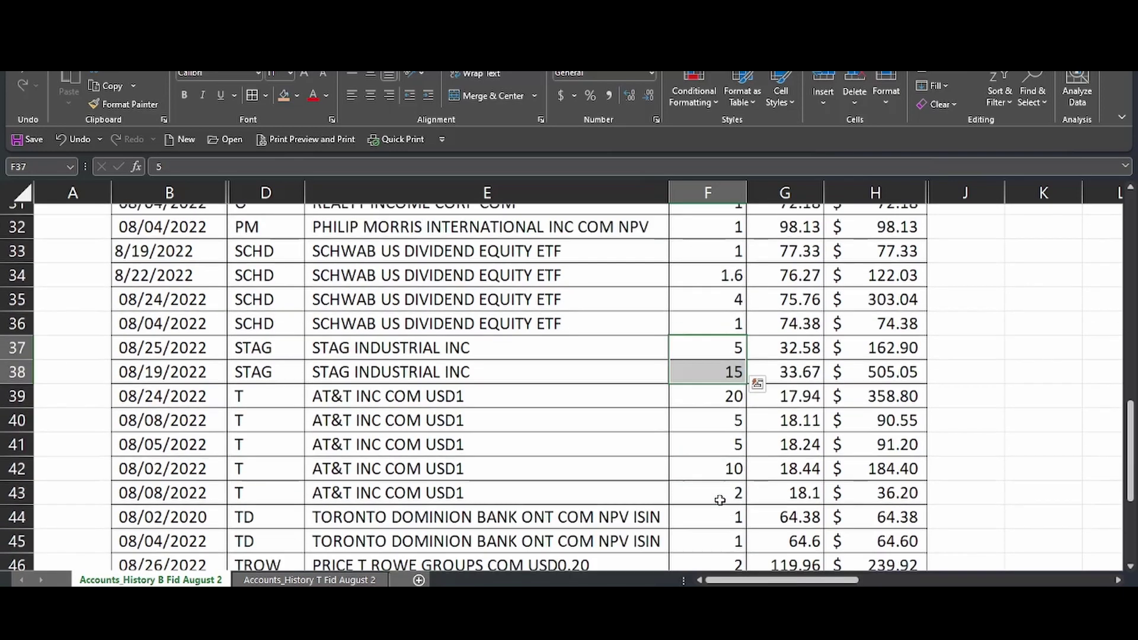
{"action": "left_click", "coordinate": [707, 395]}
{"action": "left_click_drag", "start_coordinate": [707, 396], "coordinate": [700, 483]}
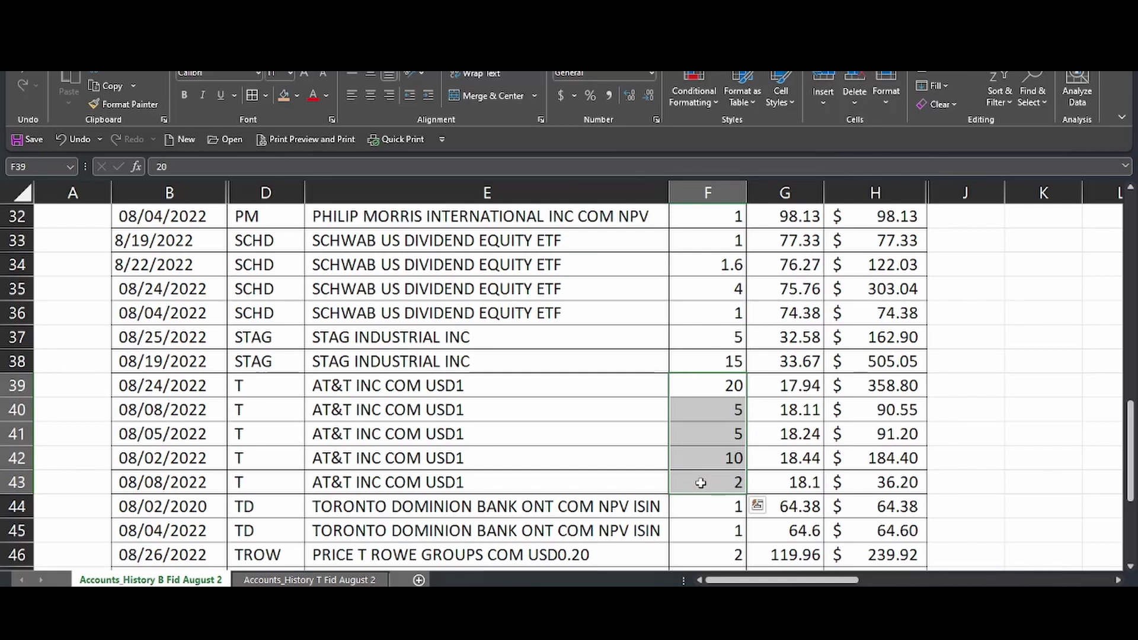
{"action": "left_click_drag", "start_coordinate": [707, 511], "coordinate": [707, 529]}
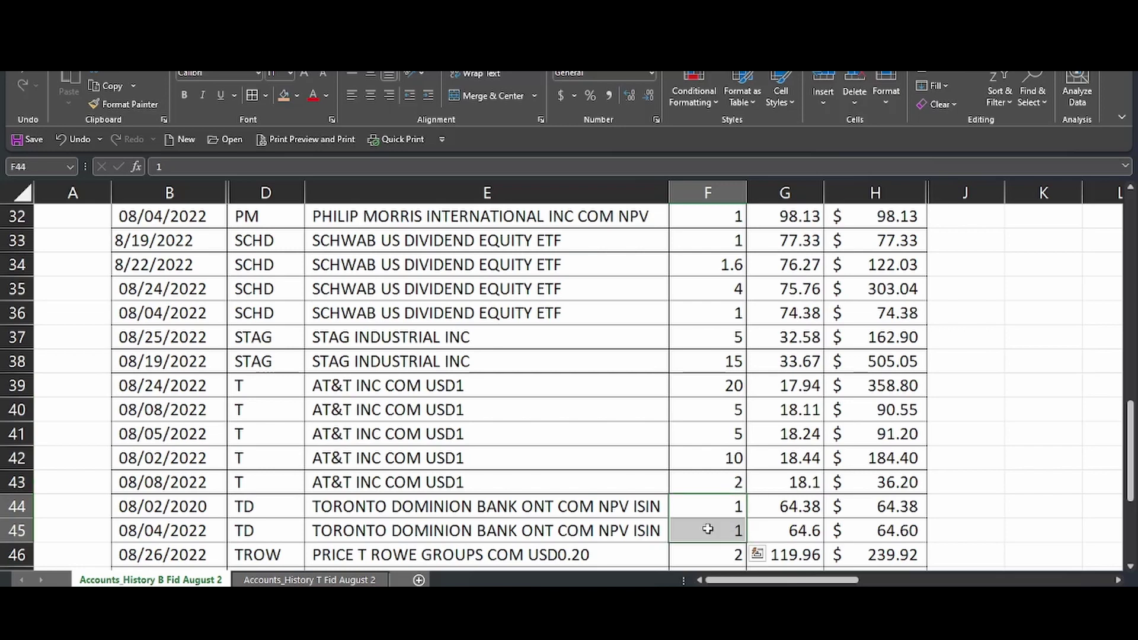
{"action": "scroll", "coordinate": [707, 529], "scroll_direction": "down", "scroll_amount": 3}
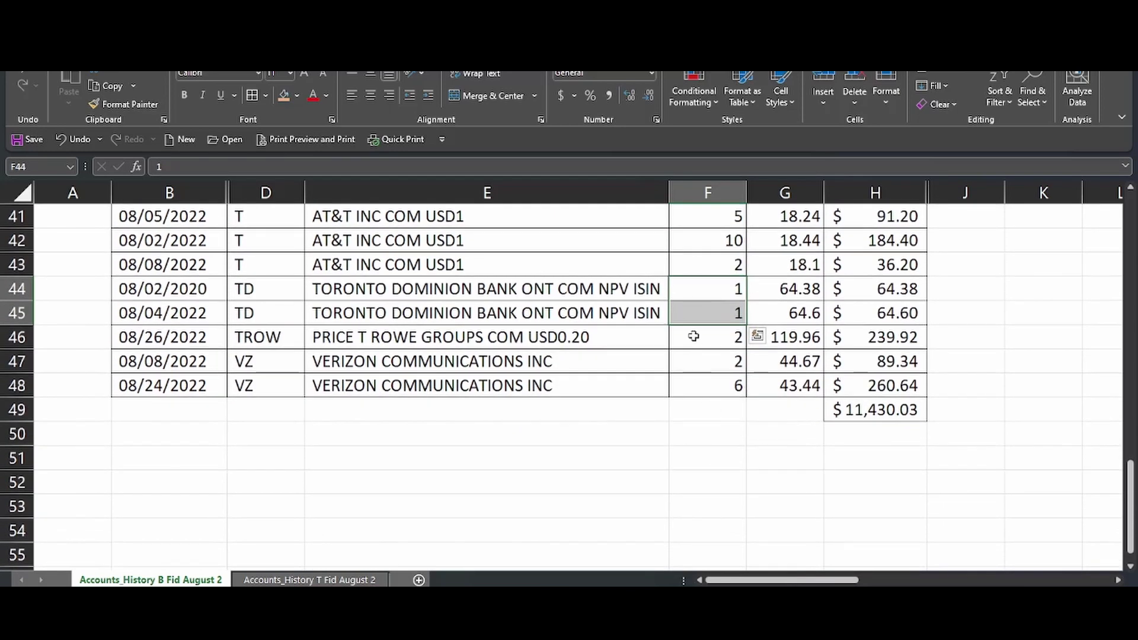
{"action": "left_click", "coordinate": [694, 336]}
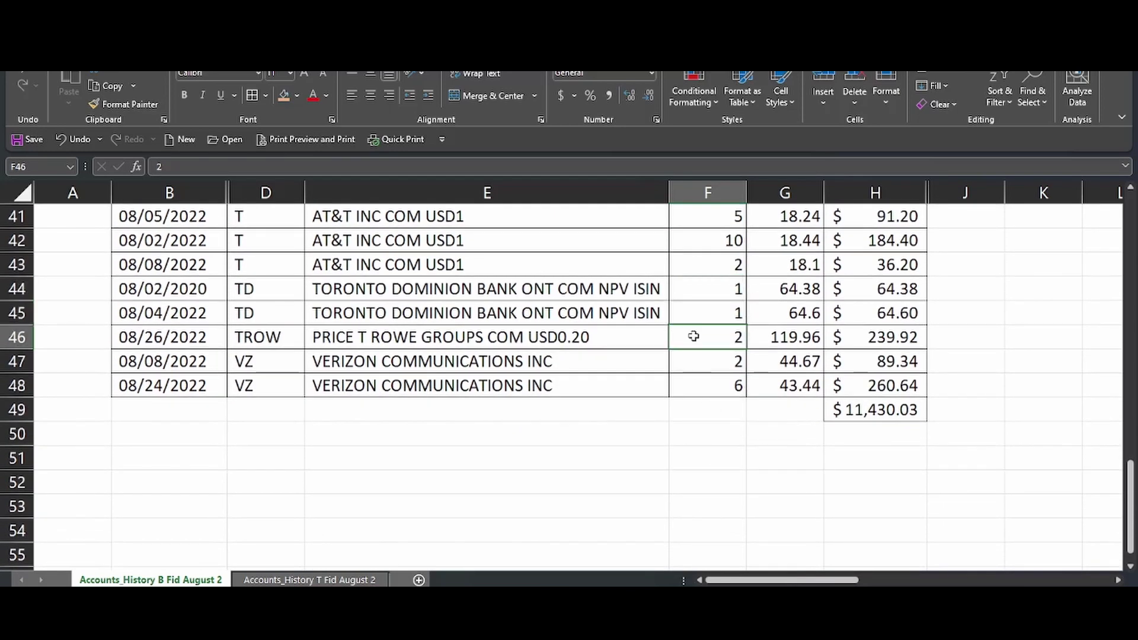
{"action": "left_click_drag", "start_coordinate": [693, 358], "coordinate": [694, 386]}
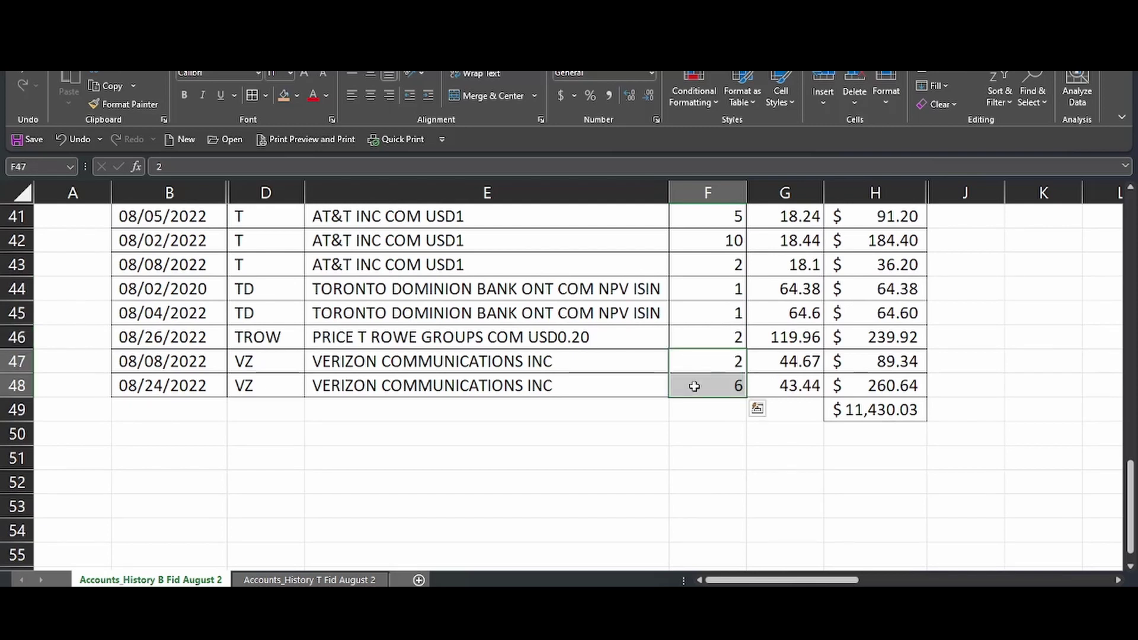
{"action": "left_click", "coordinate": [875, 410]}
{"action": "scroll", "coordinate": [734, 477], "scroll_direction": "up", "scroll_amount": 1}
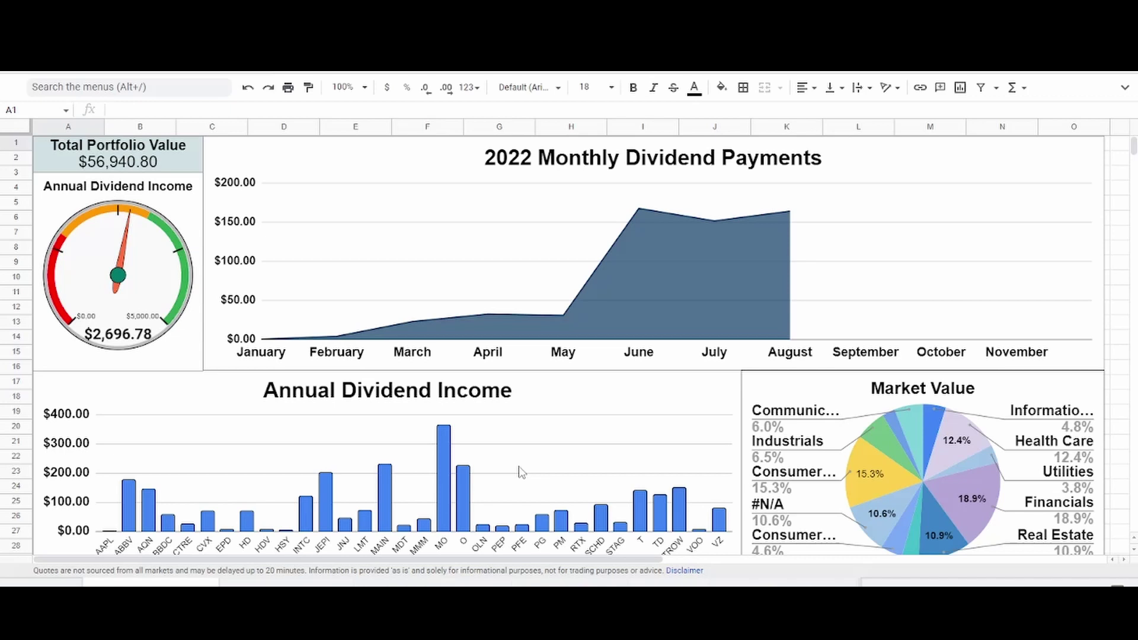
{"action": "left_click", "coordinate": [445, 516]}
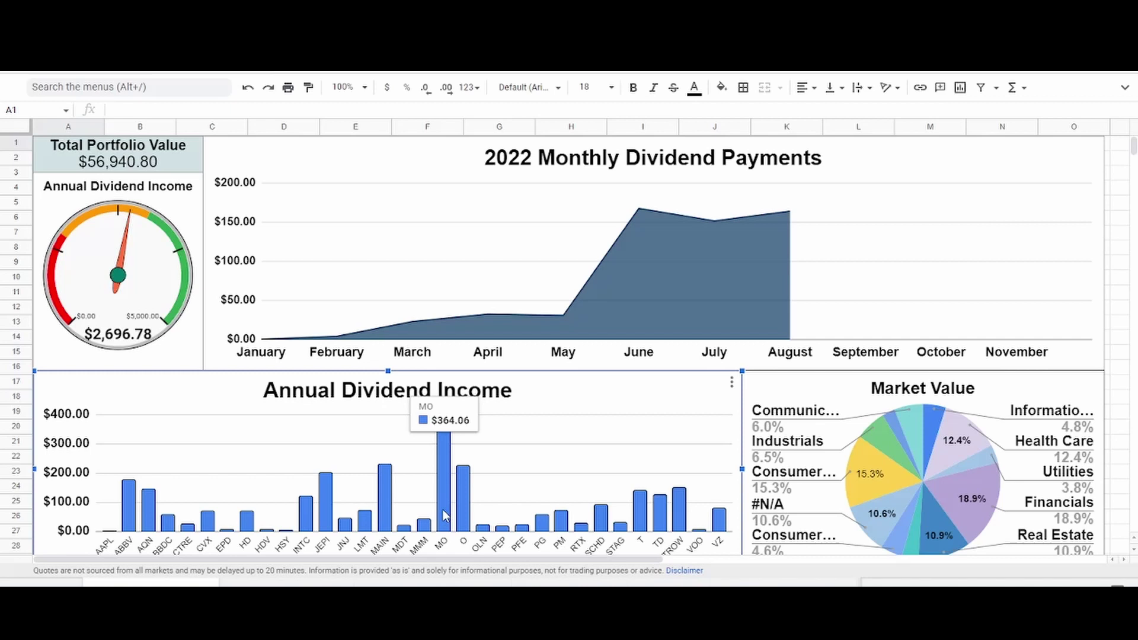
{"action": "mouse_move", "coordinate": [391, 490]}
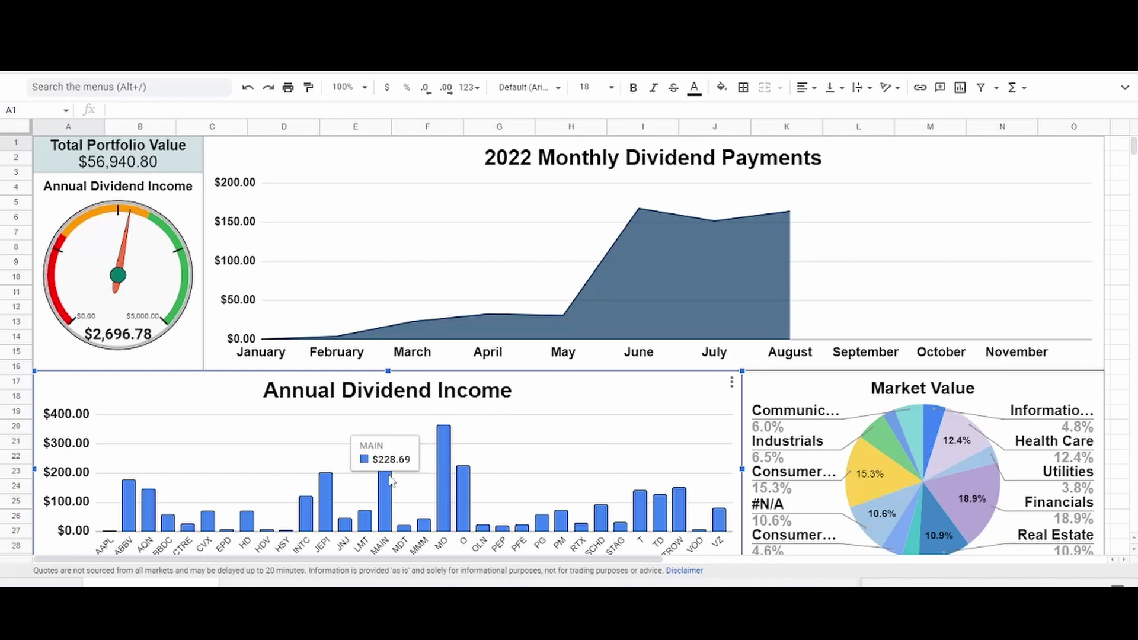
{"action": "mouse_move", "coordinate": [471, 492]}
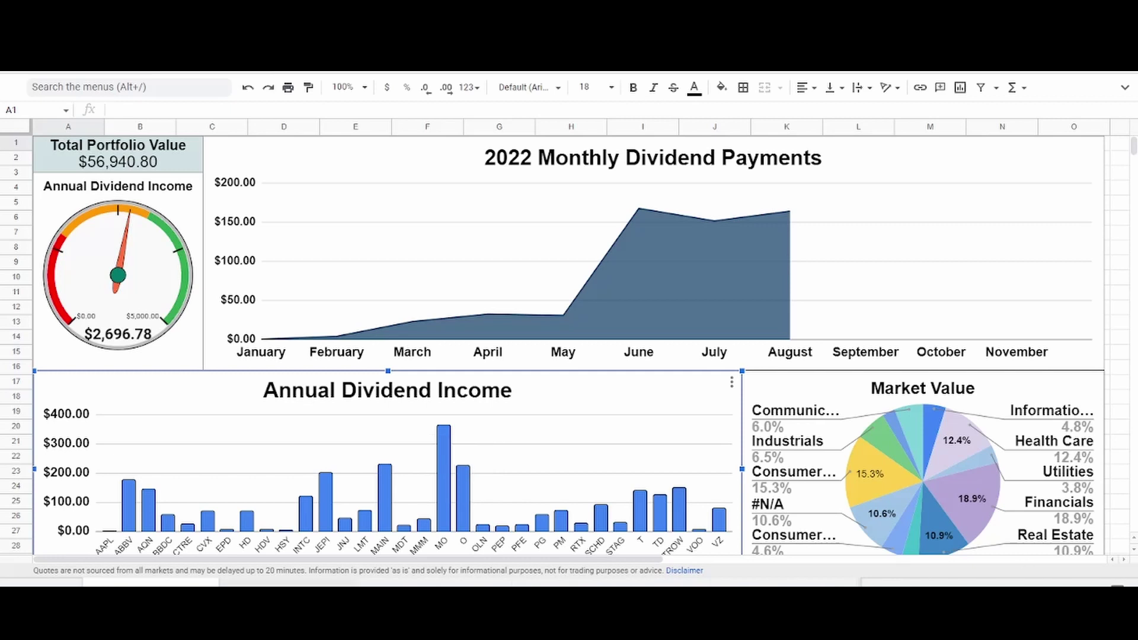
Switch to the next sheet with the Portfolio Breakdown donut chart (O 9.0%, MO 8.0%, ABBV 7.5%)
{"action": "key", "text": "ctrl+Page_Down"}
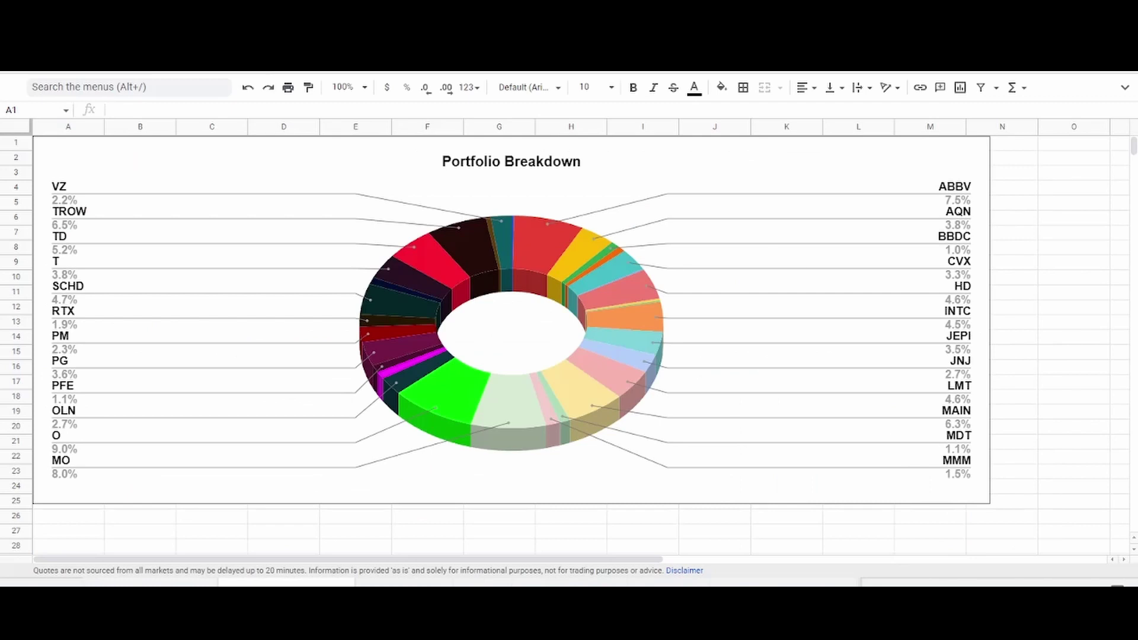